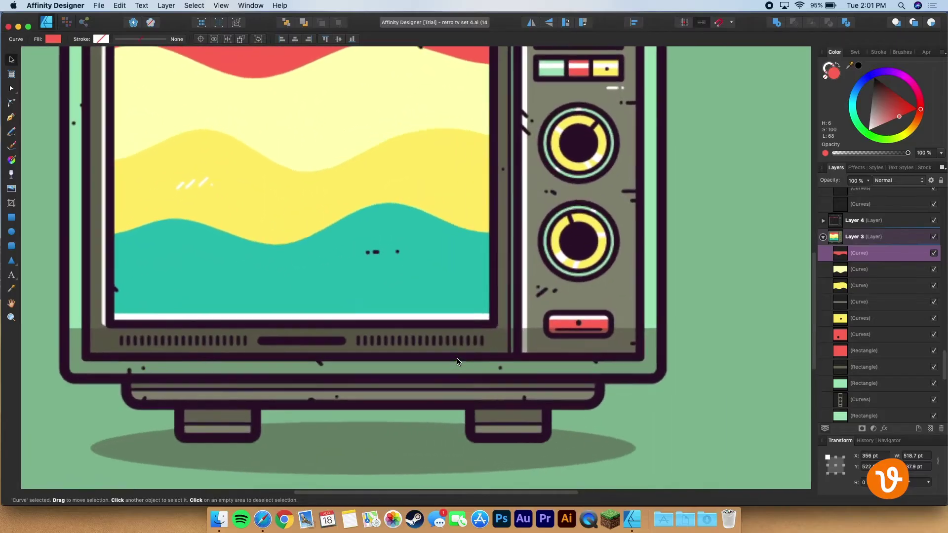
{"action": "scroll", "coordinate": [458, 361], "scroll_direction": "down", "scroll_amount": 3}
{"action": "scroll", "coordinate": [457, 361], "scroll_direction": "up", "scroll_amount": 4}
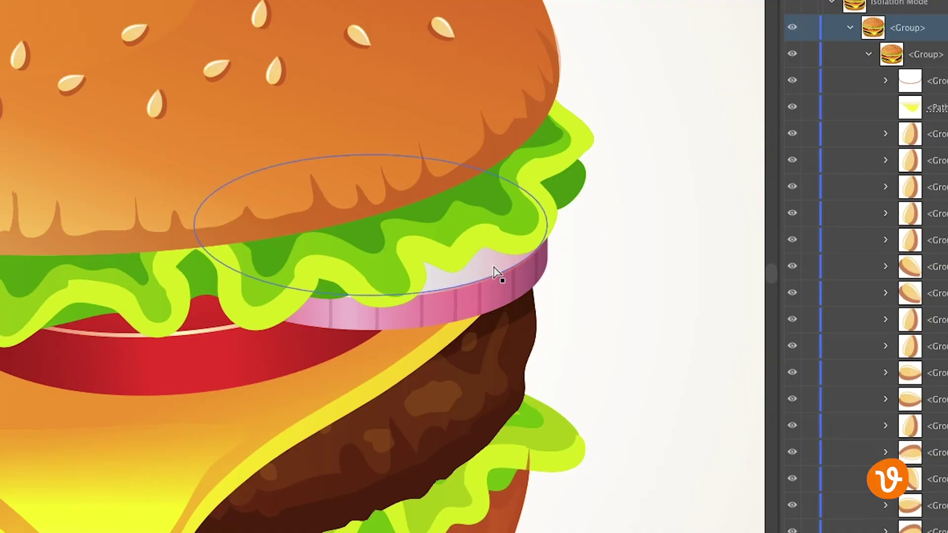
Step: Delete the whitish top ellipse of the burger's onion ring
{"action": "key", "text": "Delete"}
Step: Move the pink onion ring up-left and the left water bottle down the page
{"action": "left_click_drag", "start_coordinate": [513, 304], "coordinate": [493, 280]}
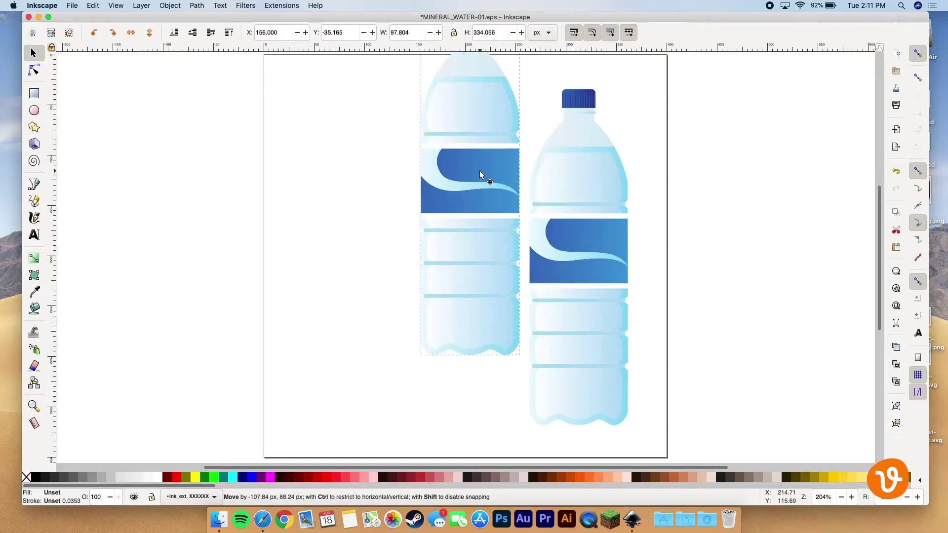
{"action": "left_click_drag", "start_coordinate": [480, 170], "coordinate": [513, 265]}
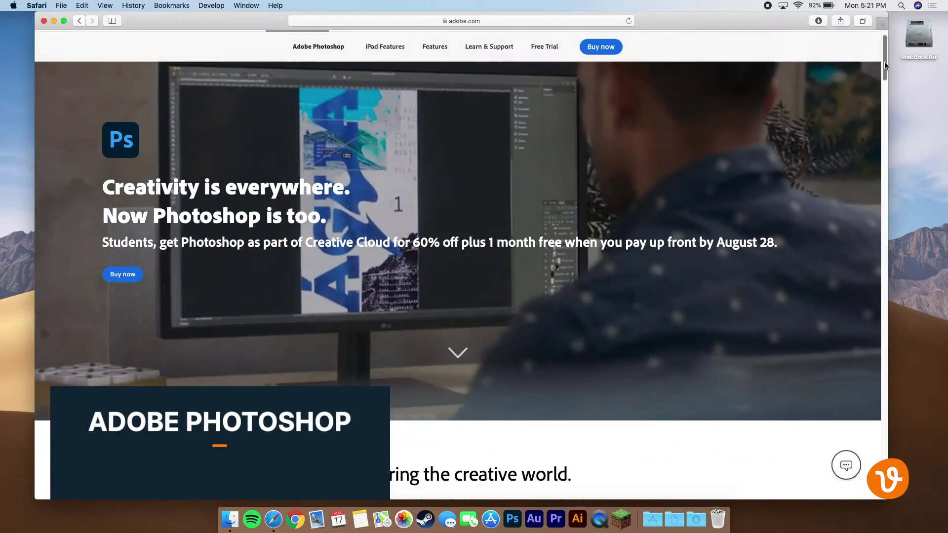
{"action": "left_click_drag", "start_coordinate": [885, 59], "coordinate": [884, 88]}
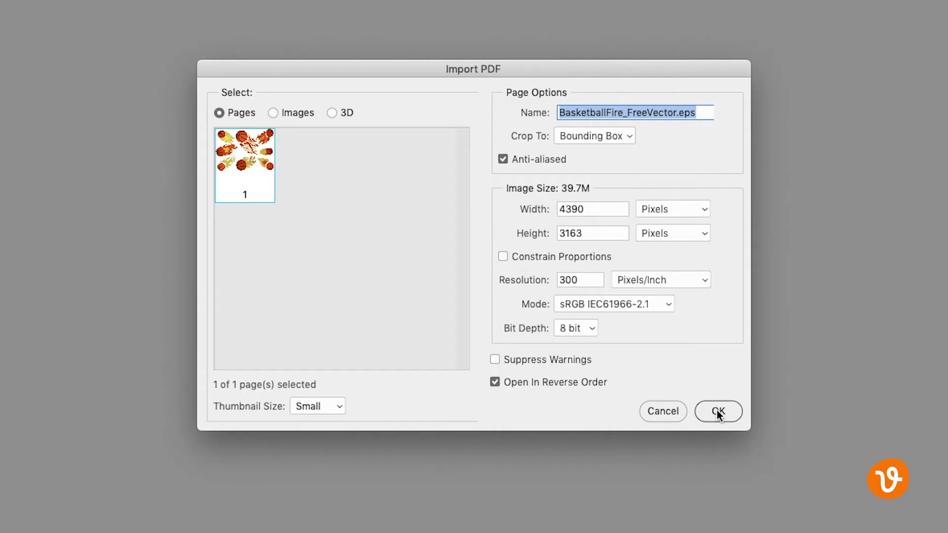
Step: Open BasketballFire_FreeVector.eps with the Import PDF settings and shift the artwork on the canvas
{"action": "left_click", "coordinate": [718, 413]}
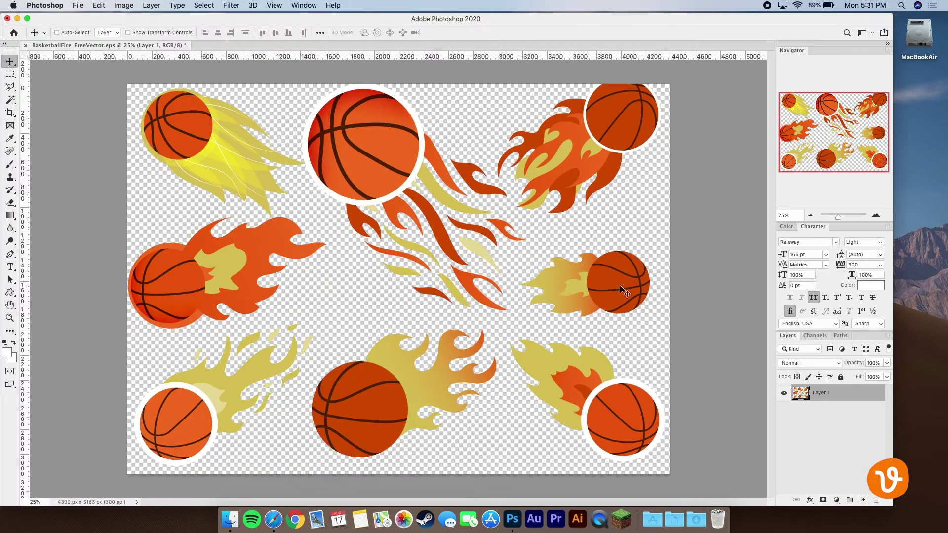
{"action": "left_click_drag", "start_coordinate": [625, 291], "coordinate": [632, 280]}
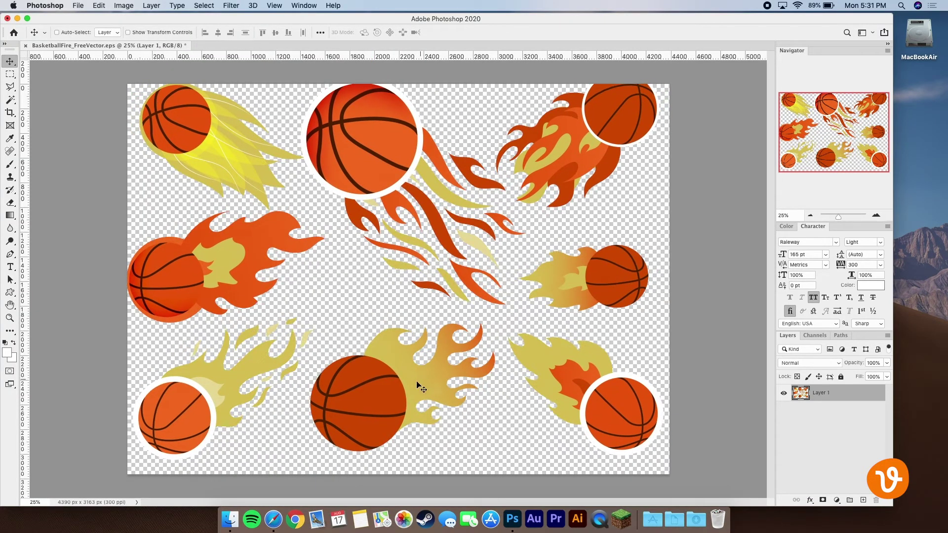
{"action": "left_click_drag", "start_coordinate": [384, 401], "coordinate": [383, 404]}
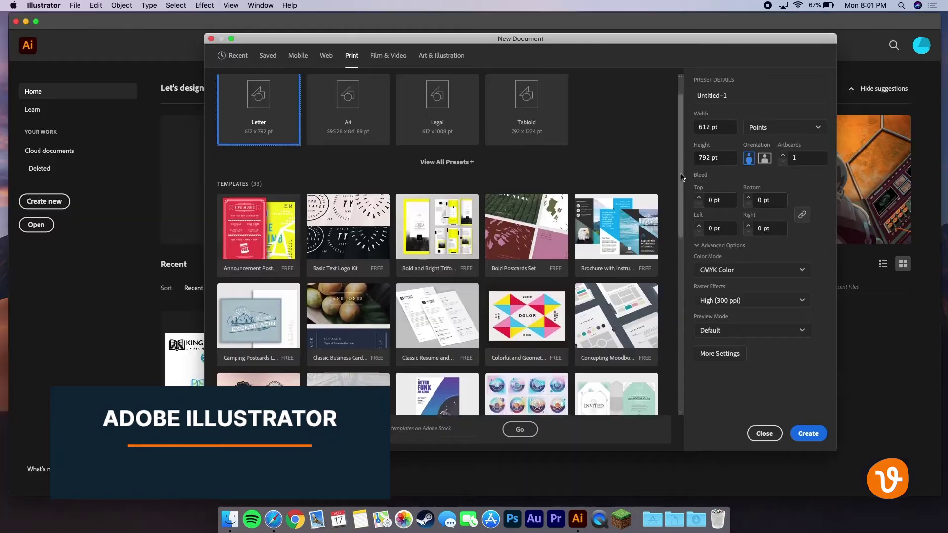
{"action": "scroll", "coordinate": [682, 226], "scroll_direction": "down", "scroll_amount": 5}
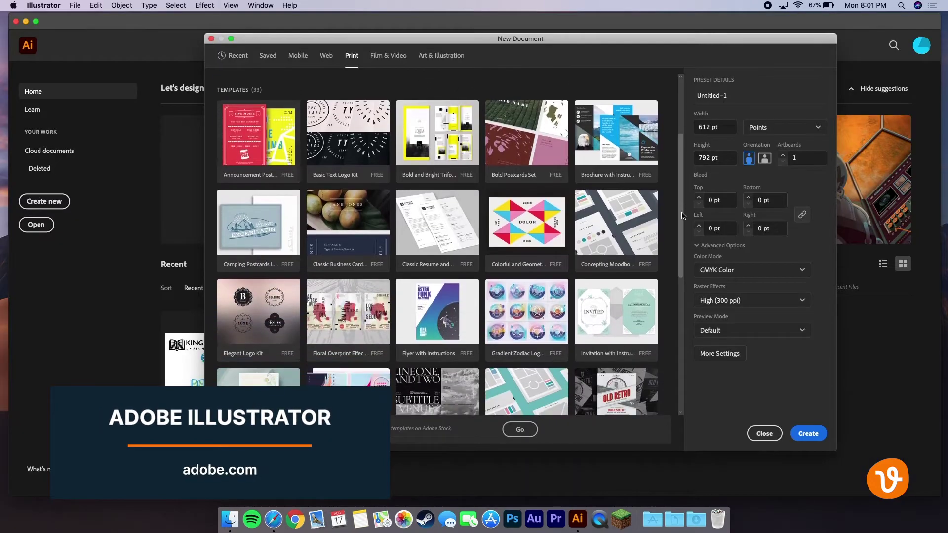
{"action": "scroll", "coordinate": [683, 226], "scroll_direction": "down", "scroll_amount": 5}
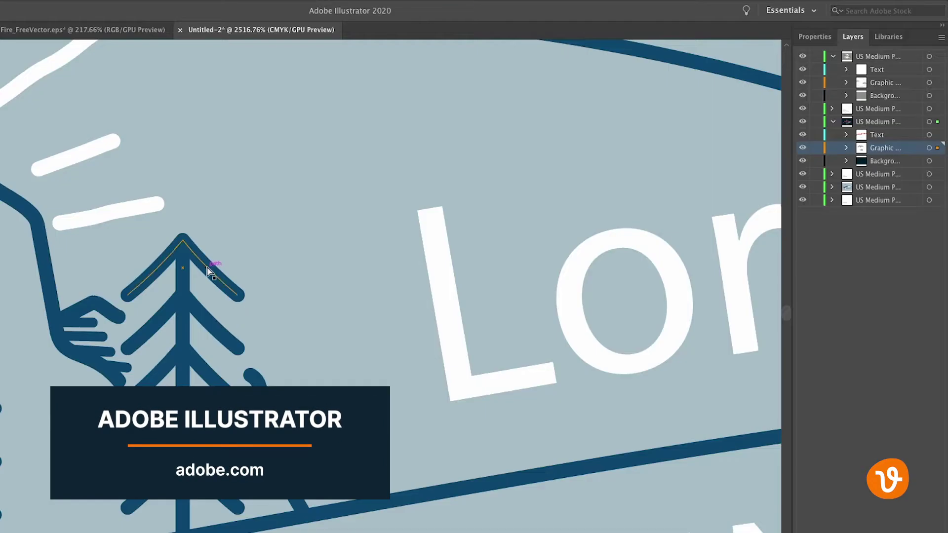
Step: Move a flame piece beside the top basketball and fill it dark orange A83F05
{"action": "left_click", "coordinate": [232, 291]}
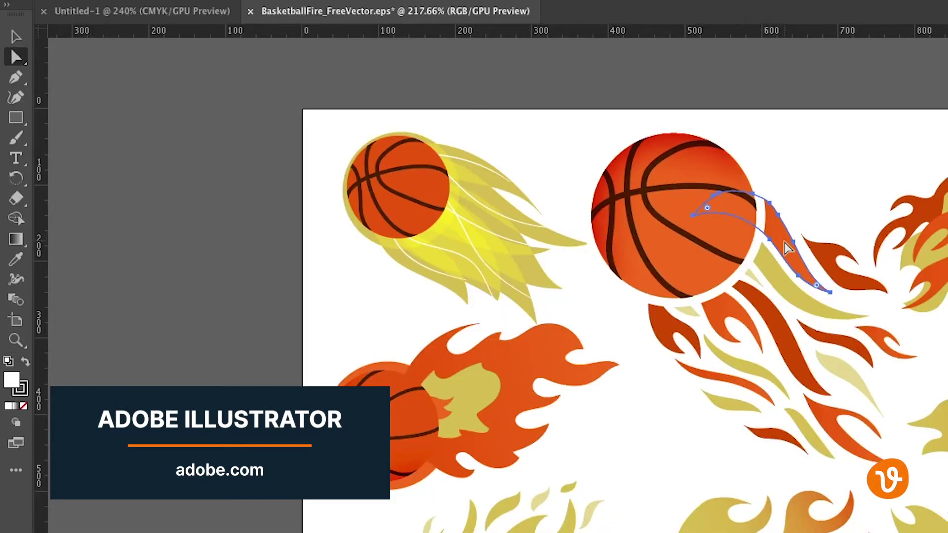
{"action": "mouse_move", "coordinate": [785, 251]}
{"action": "left_mouse_down"}
{"action": "mouse_move", "coordinate": [774, 280]}
{"action": "mouse_move", "coordinate": [797, 289]}
{"action": "left_mouse_up"}
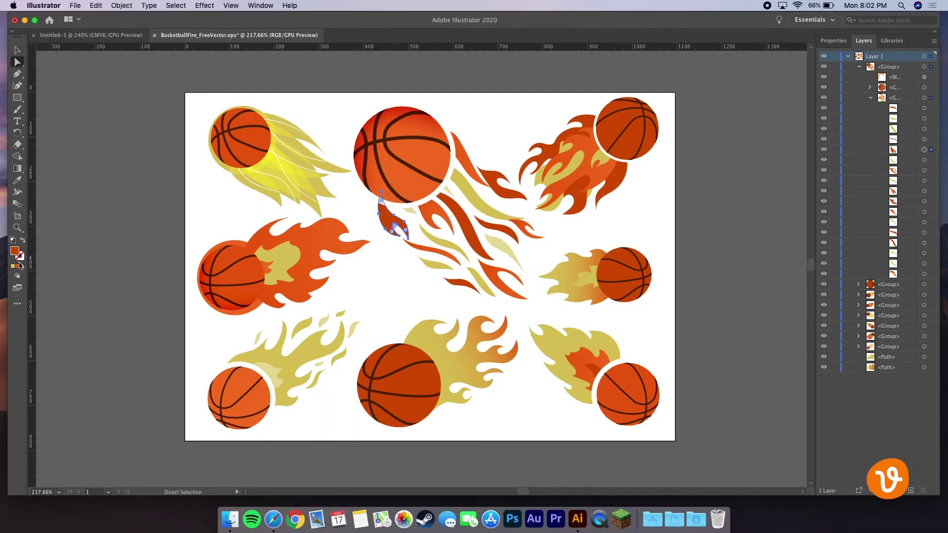
{"action": "double_click", "coordinate": [16, 252]}
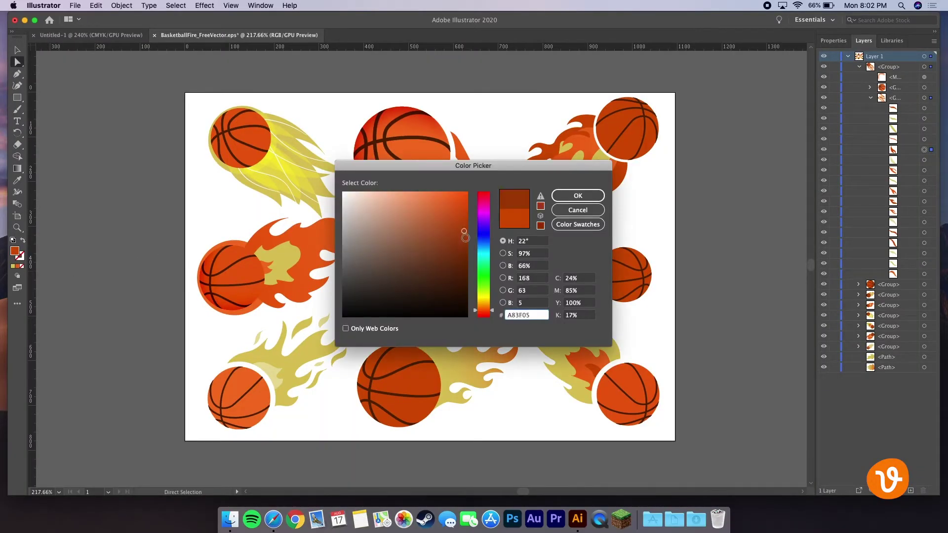
{"action": "key", "text": "Return"}
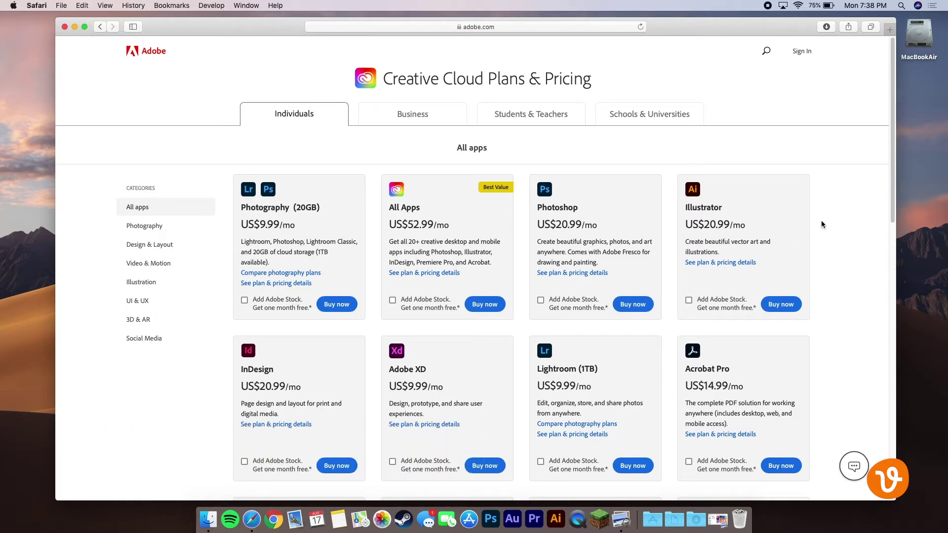
Step: View Creative Cloud student pricing, then drop the 'consectuer' heading onto the dark postcard
{"action": "left_click", "coordinate": [557, 118]}
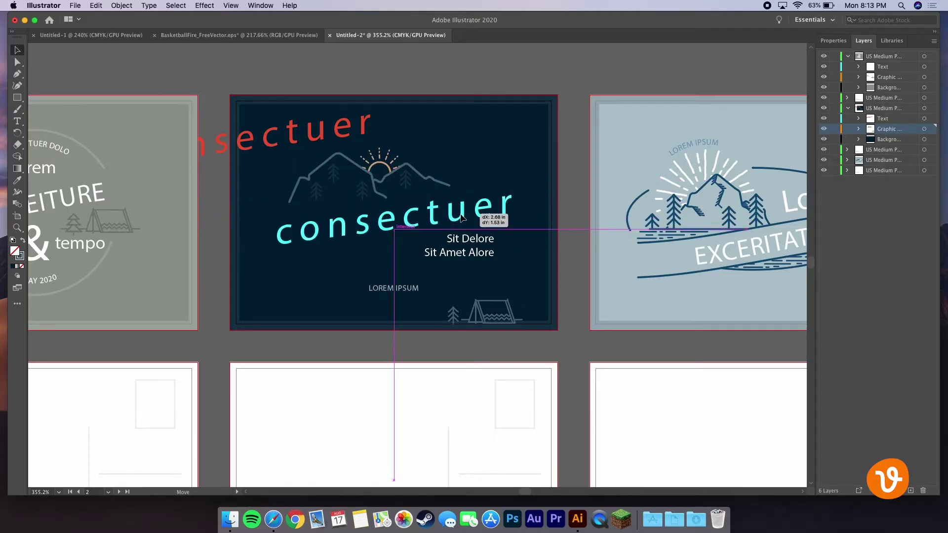
{"action": "left_click_drag", "start_coordinate": [458, 215], "coordinate": [458, 216]}
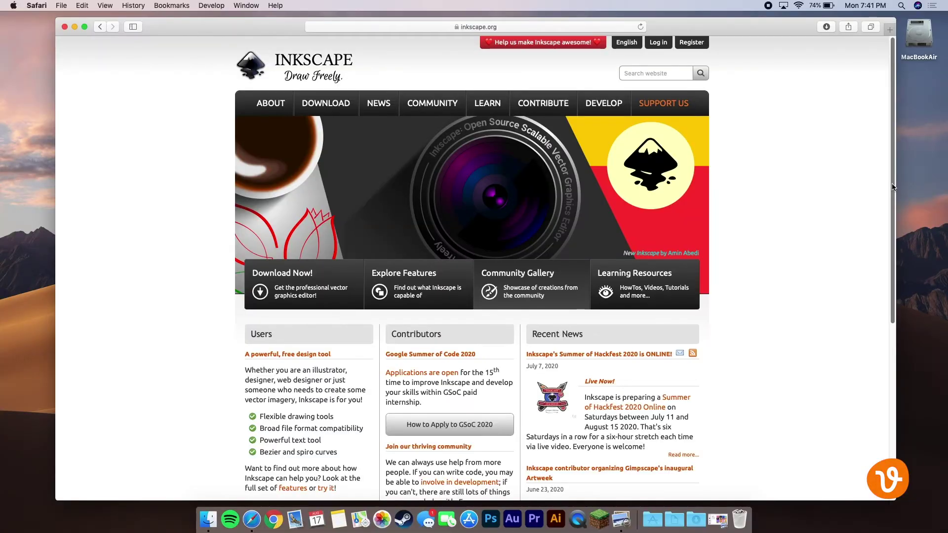
{"action": "scroll", "coordinate": [893, 187], "scroll_direction": "down", "scroll_amount": 3}
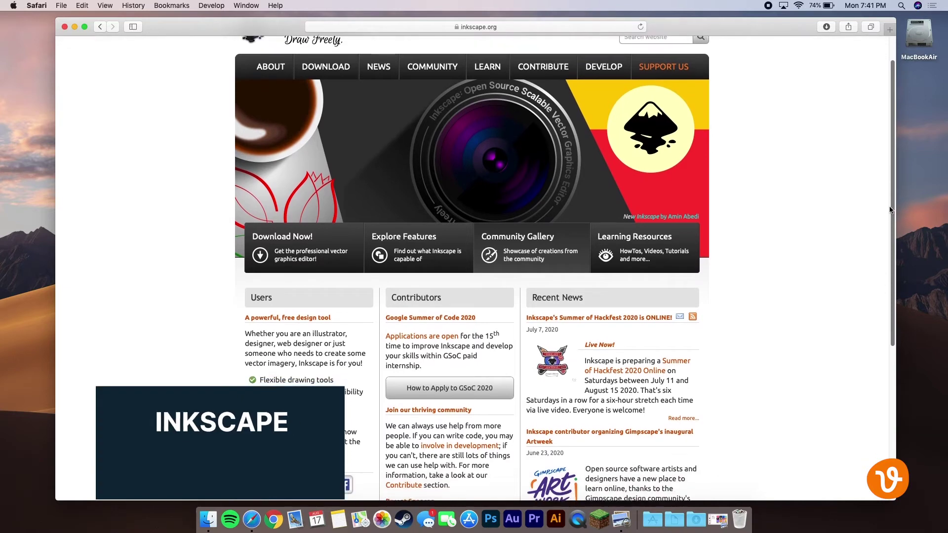
{"action": "scroll", "coordinate": [890, 210], "scroll_direction": "down", "scroll_amount": 3}
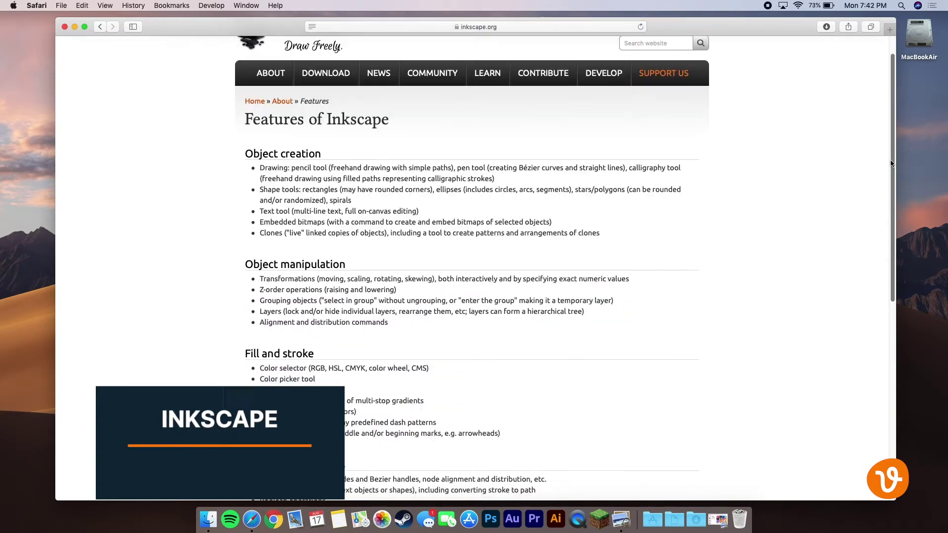
{"action": "scroll", "coordinate": [885, 170], "scroll_direction": "down", "scroll_amount": 2}
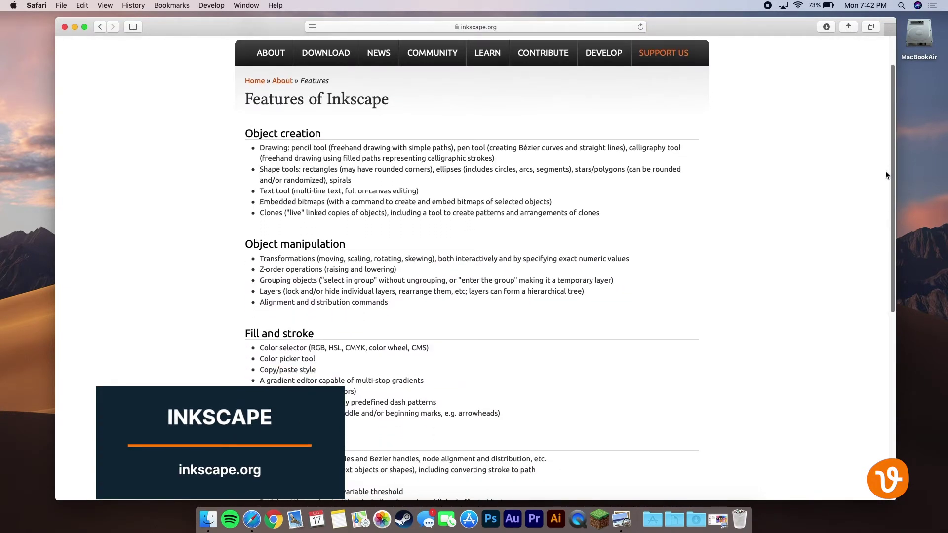
{"action": "scroll", "coordinate": [884, 175], "scroll_direction": "down", "scroll_amount": 2}
{"action": "scroll", "coordinate": [880, 186], "scroll_direction": "down", "scroll_amount": 2}
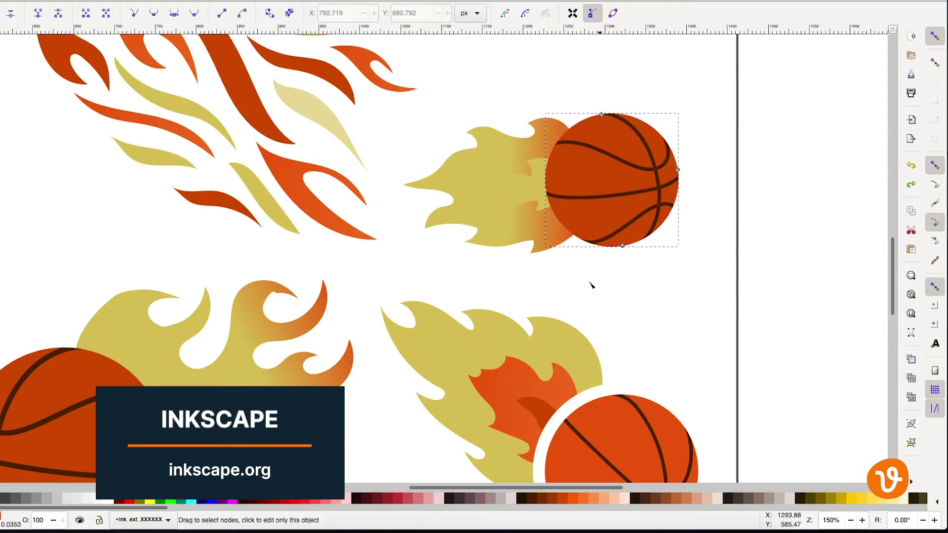
Step: Fill the basketball bright orange and pull out the orange flame's top tip node
{"action": "left_click", "coordinate": [575, 501]}
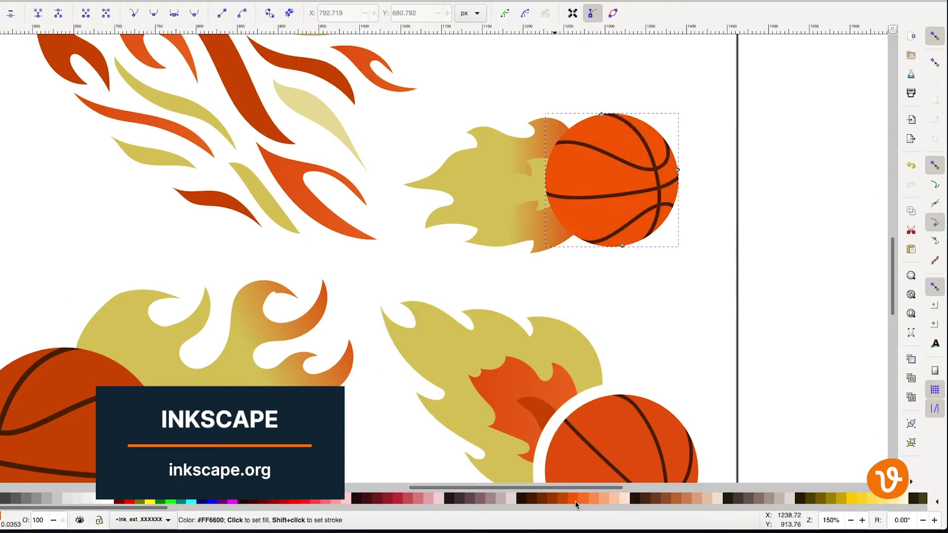
{"action": "scroll", "coordinate": [414, 162], "scroll_direction": "up", "scroll_amount": 3}
{"action": "scroll", "coordinate": [414, 162], "scroll_direction": "up", "scroll_amount": 2}
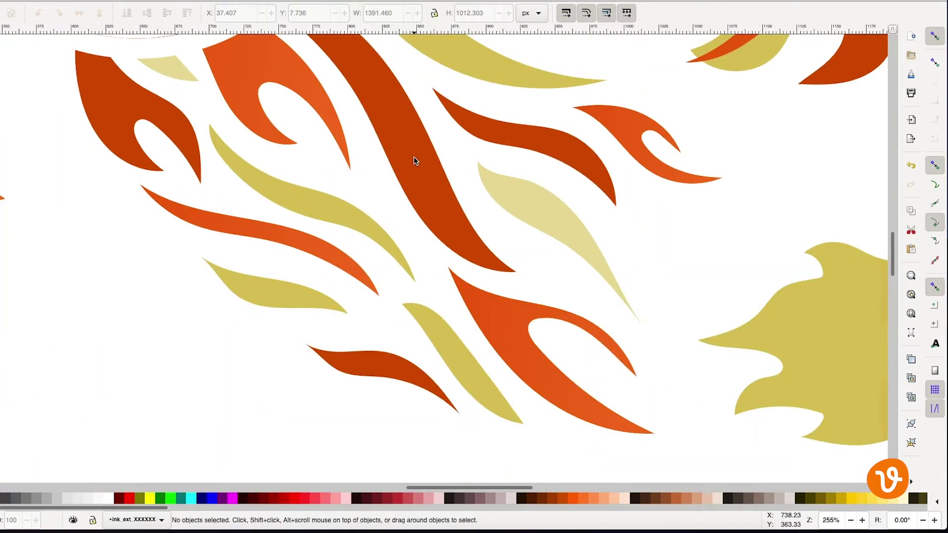
{"action": "scroll", "coordinate": [414, 162], "scroll_direction": "down", "scroll_amount": 3}
{"action": "scroll", "coordinate": [414, 162], "scroll_direction": "up", "scroll_amount": 3}
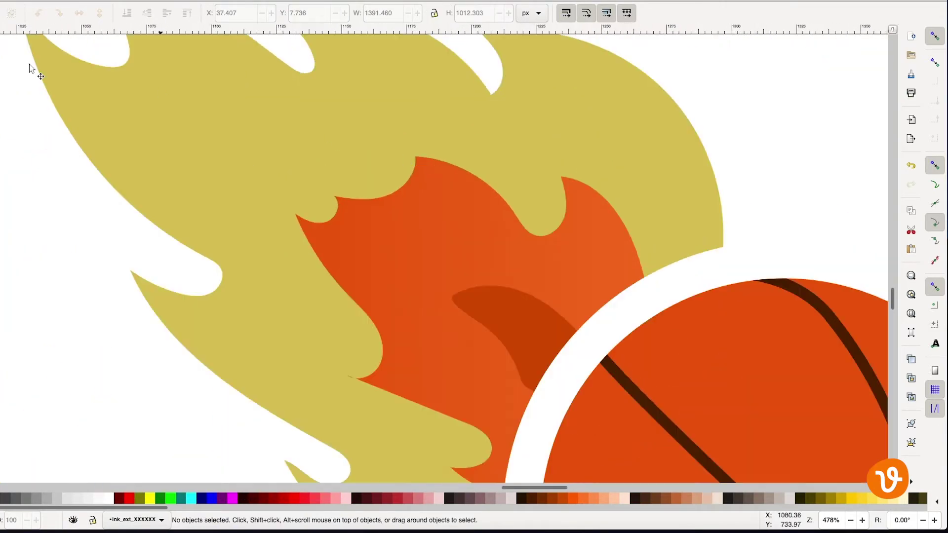
{"action": "key", "text": "n"}
{"action": "left_click", "coordinate": [426, 165]}
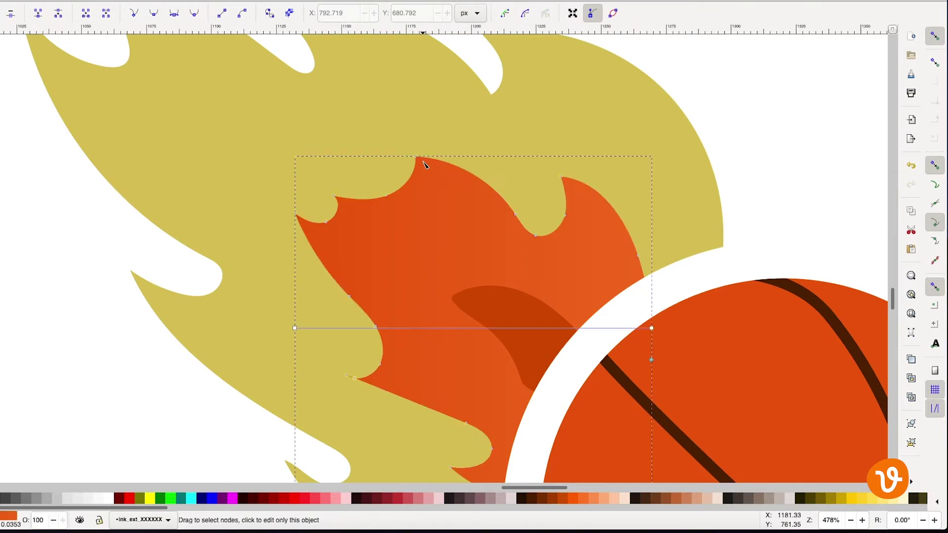
{"action": "left_click", "coordinate": [416, 158]}
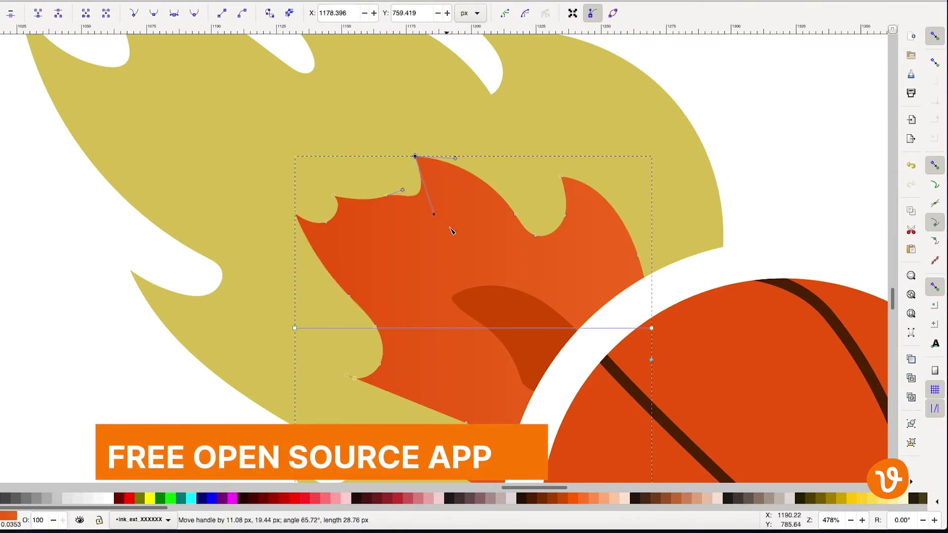
Step: Recolour the yellow outer flame dark brown-orange and reposition the wave illustrations
{"action": "left_click", "coordinate": [415, 438]}
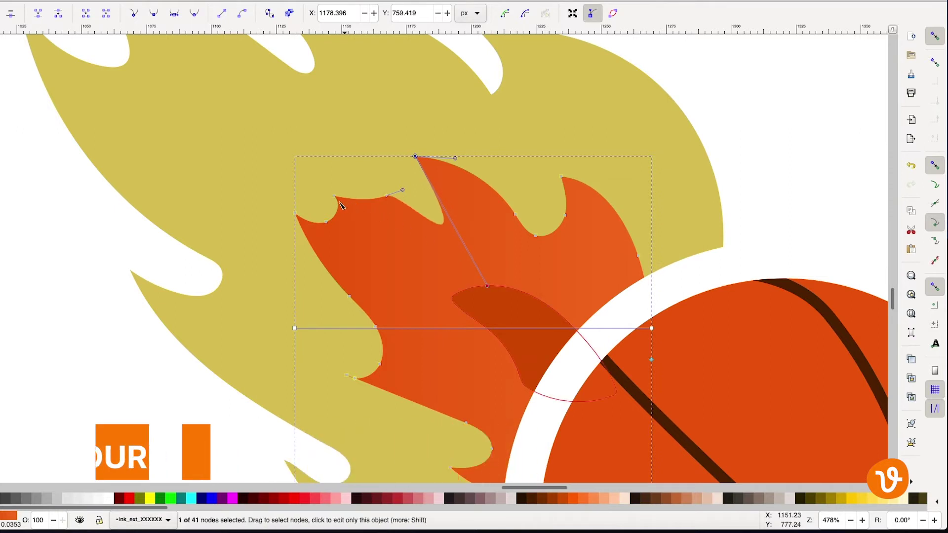
{"action": "left_click", "coordinate": [556, 500]}
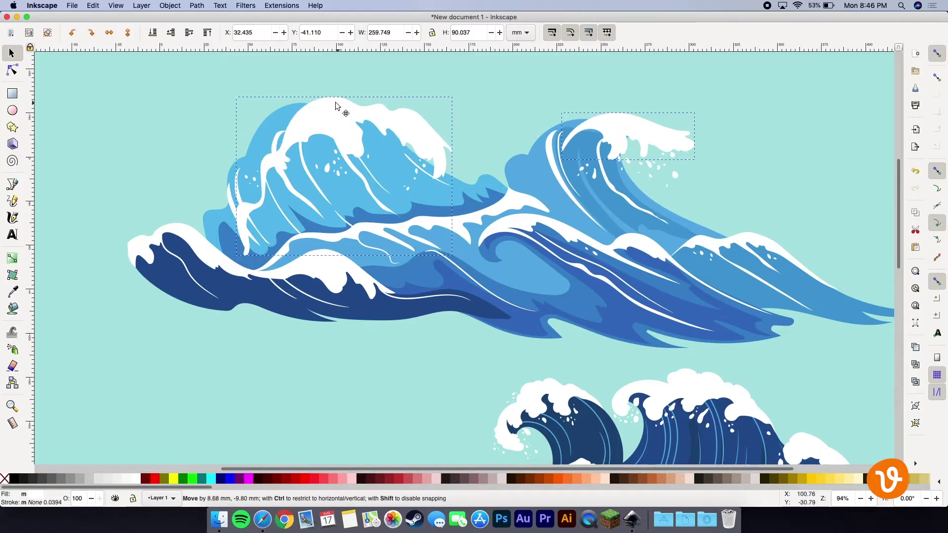
{"action": "left_click_drag", "start_coordinate": [336, 105], "coordinate": [332, 119]}
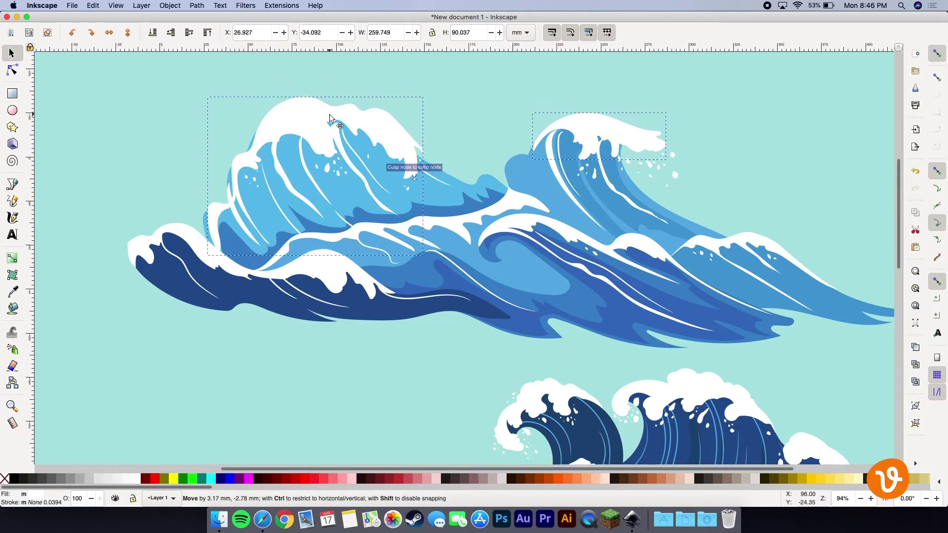
{"action": "left_click", "coordinate": [135, 140]}
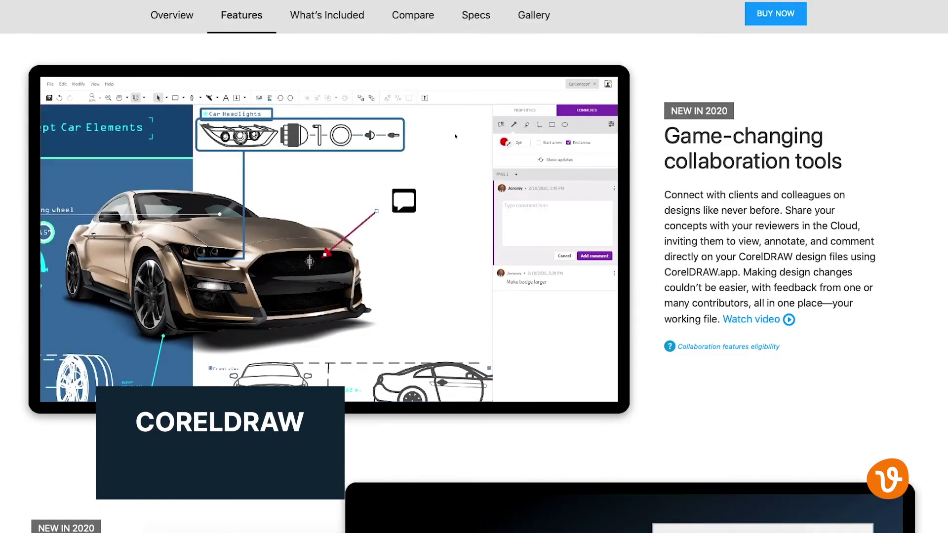
{"action": "scroll", "coordinate": [474, 297], "scroll_direction": "down", "scroll_amount": 5}
{"action": "scroll", "coordinate": [474, 297], "scroll_direction": "down", "scroll_amount": 3}
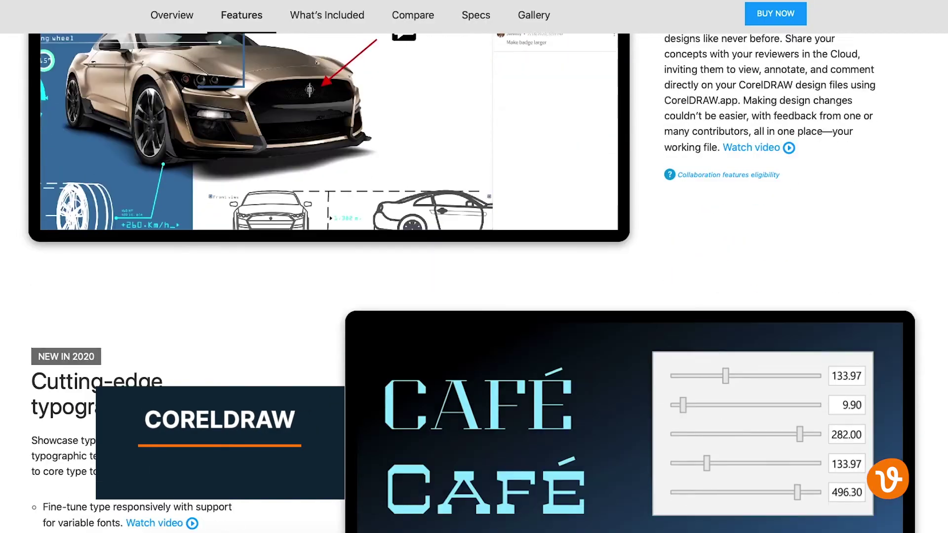
{"action": "scroll", "coordinate": [474, 296], "scroll_direction": "down", "scroll_amount": 3}
{"action": "scroll", "coordinate": [474, 296], "scroll_direction": "down", "scroll_amount": 3}
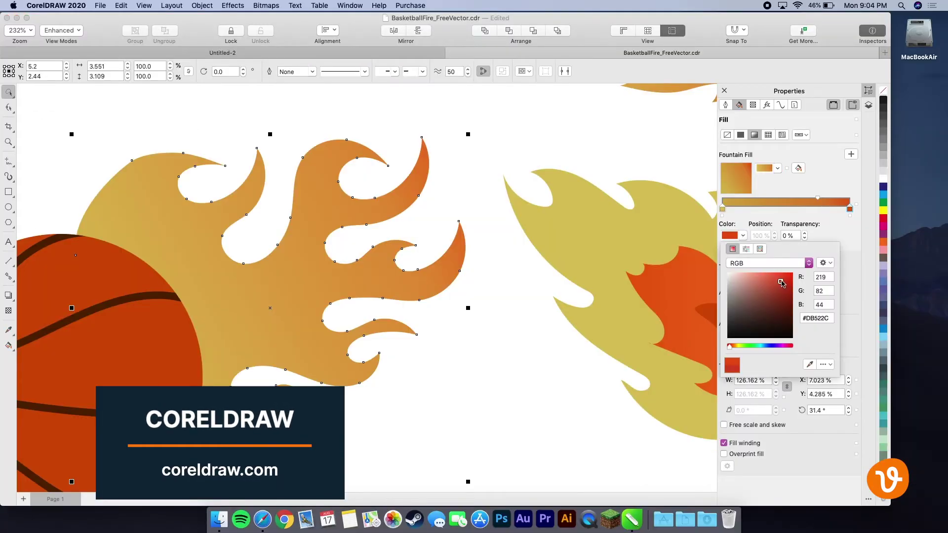
Step: Shift the flame gradient's end colour and midpoint redder, then reshape a snake-pattern curve node
{"action": "left_click_drag", "start_coordinate": [794, 280], "coordinate": [798, 280]}
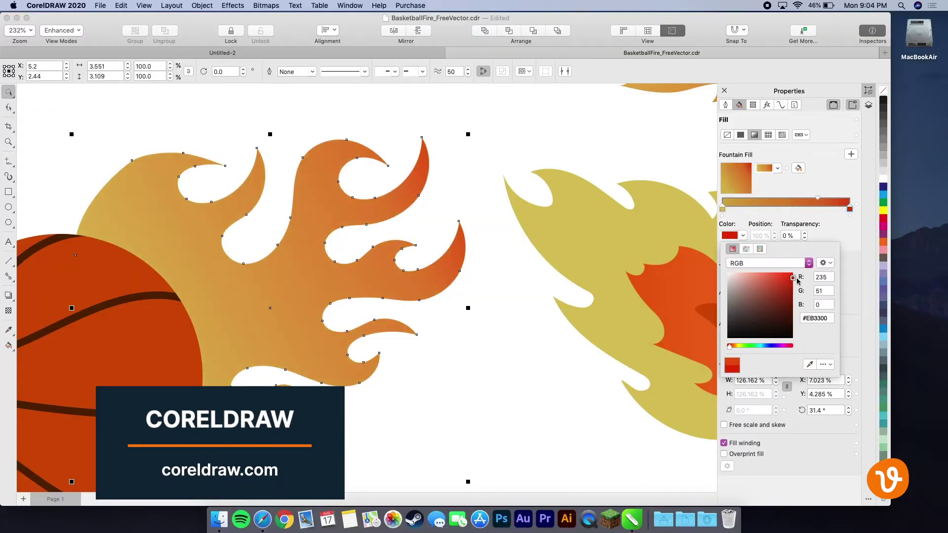
{"action": "left_click", "coordinate": [852, 230]}
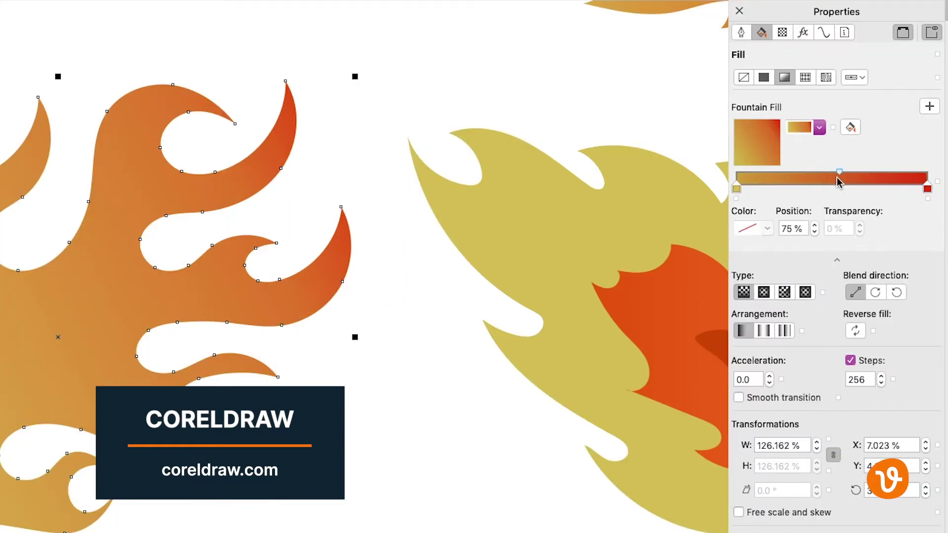
{"action": "left_click_drag", "start_coordinate": [817, 181], "coordinate": [790, 178]}
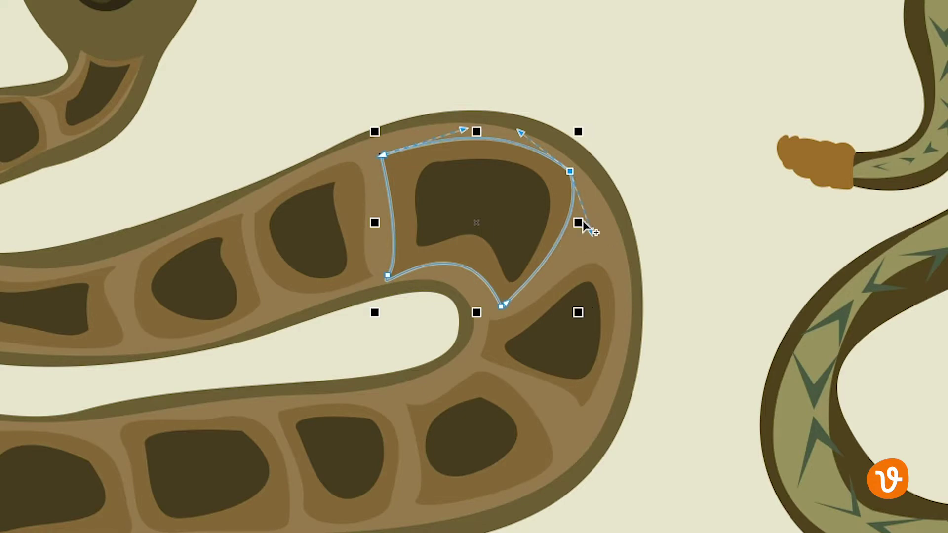
{"action": "left_click_drag", "start_coordinate": [383, 160], "coordinate": [395, 154]}
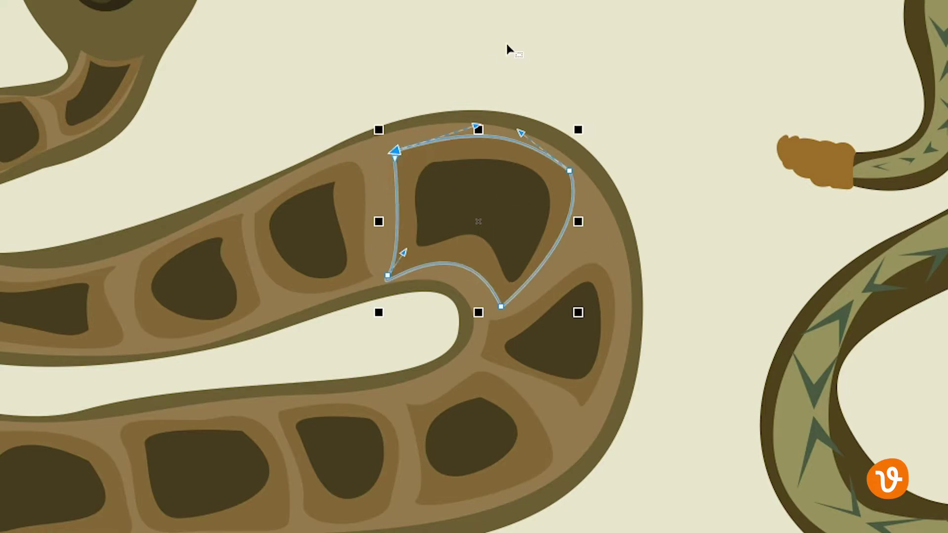
{"action": "key", "text": "Escape"}
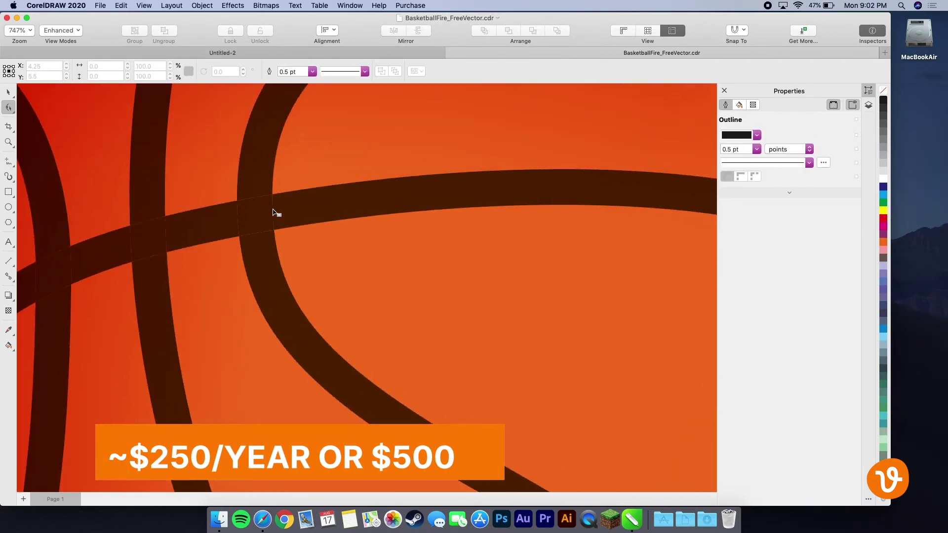
{"action": "scroll", "coordinate": [285, 211], "scroll_direction": "up", "scroll_amount": 4}
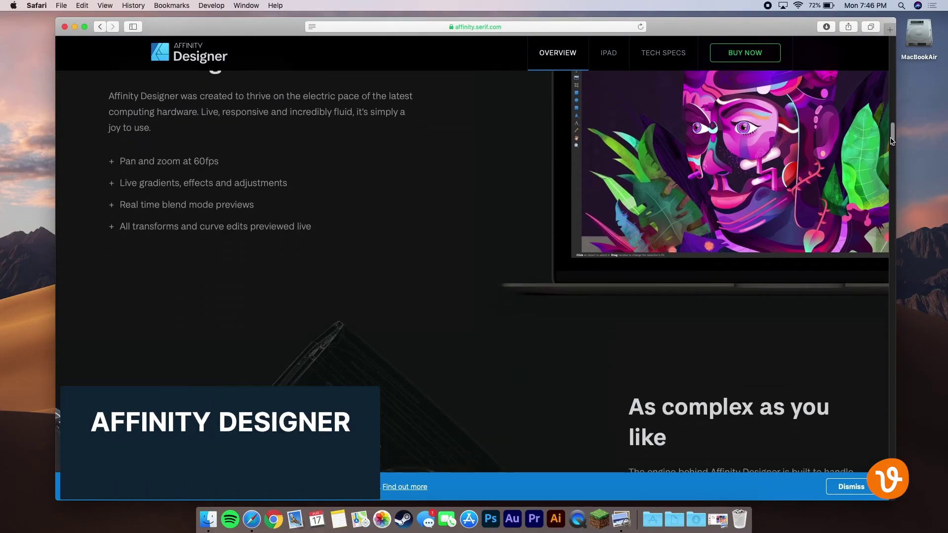
{"action": "left_click_drag", "start_coordinate": [891, 137], "coordinate": [890, 156]}
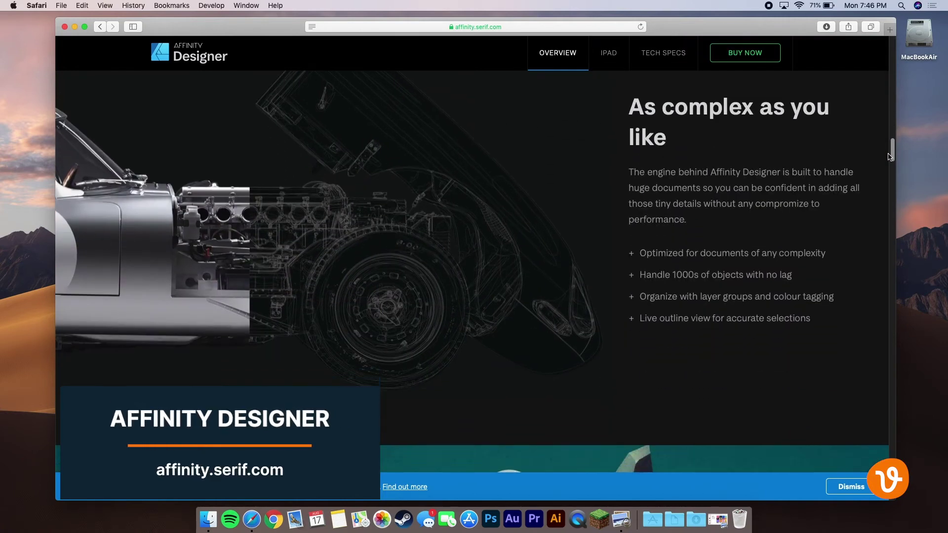
{"action": "left_click_drag", "start_coordinate": [889, 156], "coordinate": [890, 159]}
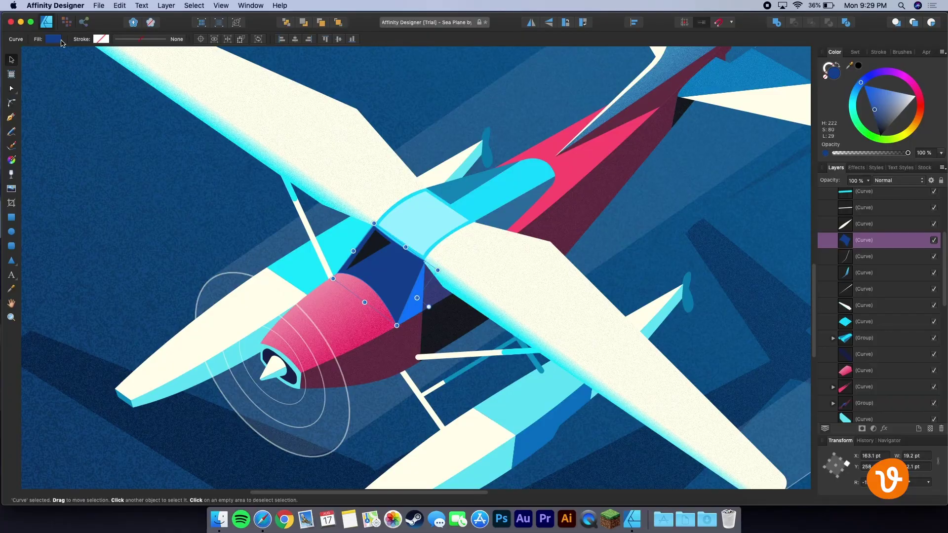
Step: Drag the TV screen curve's Fill hue on the Color wheel from magenta to purple
{"action": "left_click", "coordinate": [56, 39]}
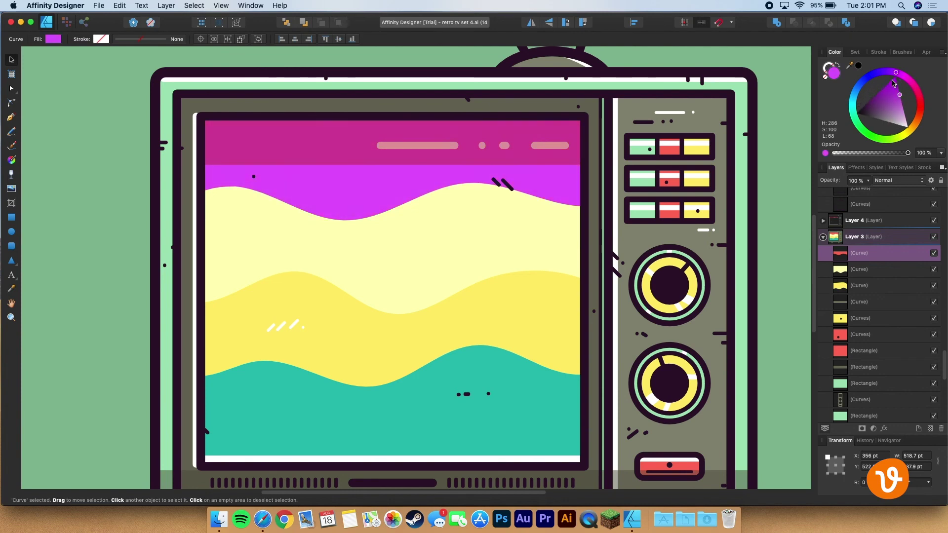
{"action": "left_click_drag", "start_coordinate": [895, 84], "coordinate": [884, 82]}
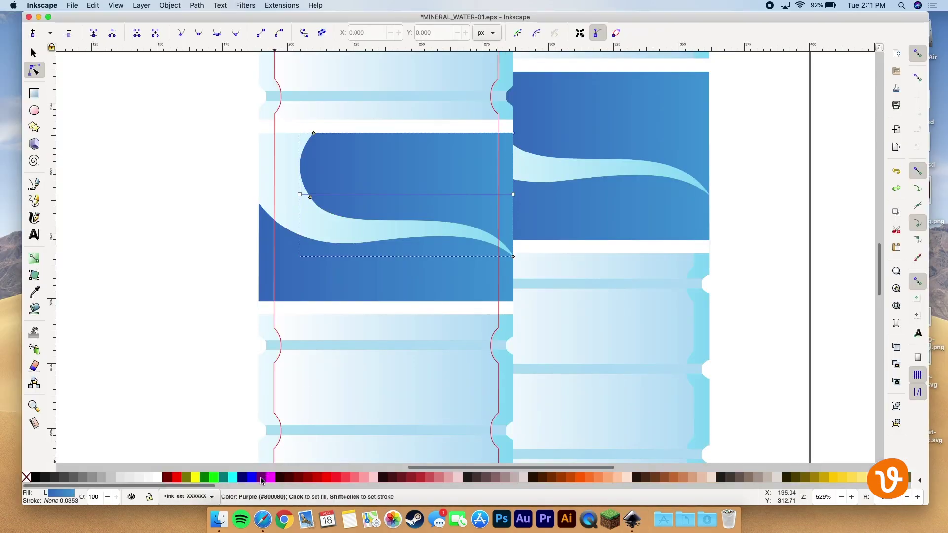